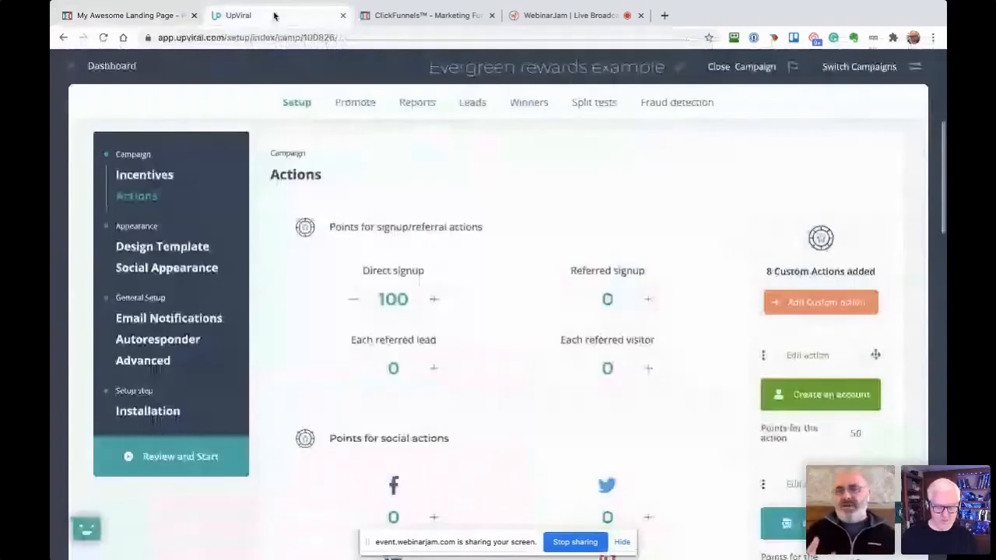
Step: Open the Evergreen rewards campaign's opt-in landing page in the design editor
{"action": "left_click", "coordinate": [408, 15]}
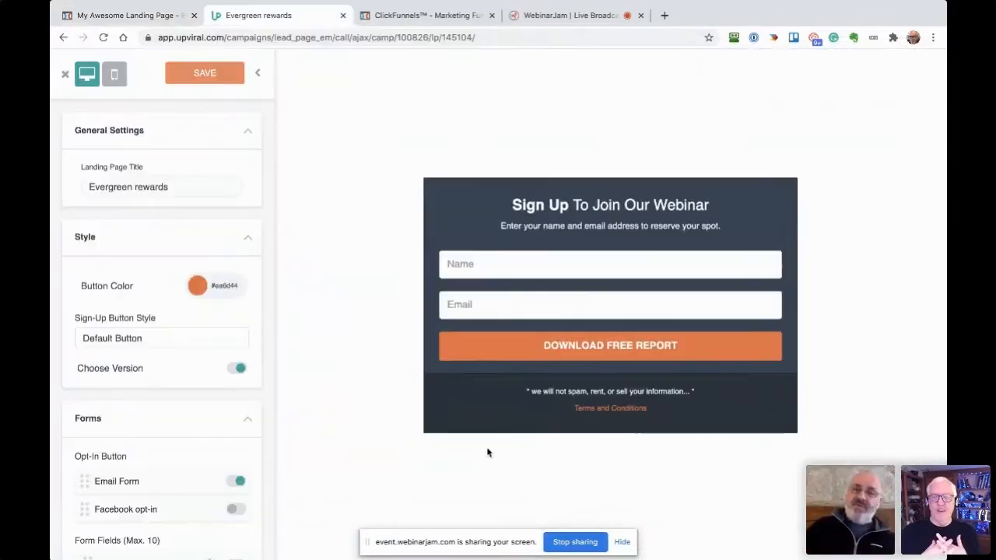
{"action": "left_click", "coordinate": [427, 15]}
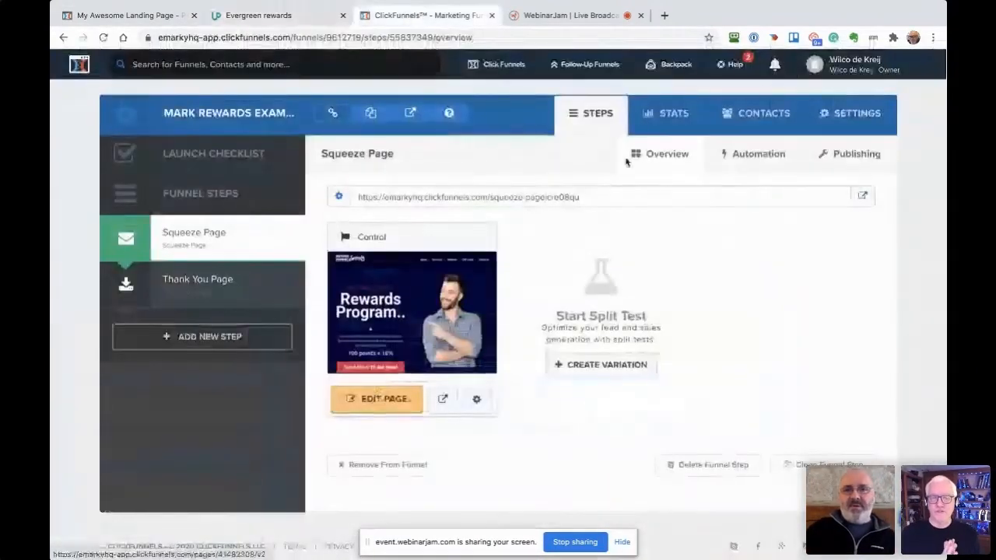
{"action": "left_click", "coordinate": [130, 15]}
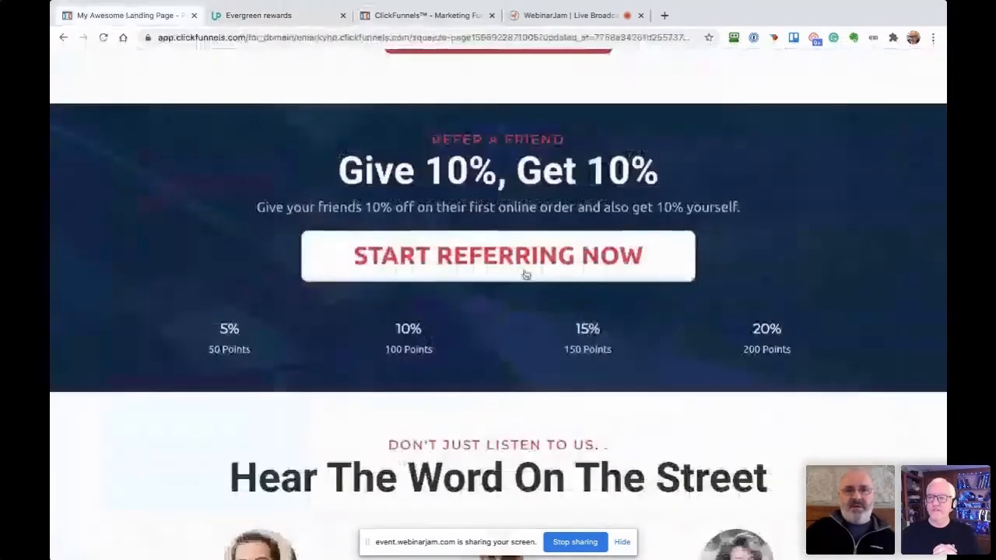
{"action": "left_click", "coordinate": [525, 265]}
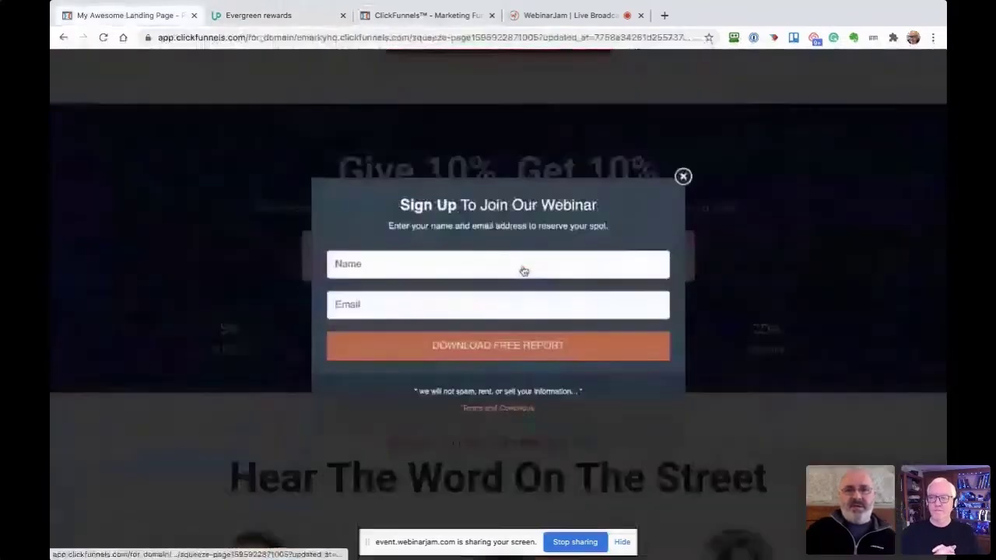
{"action": "left_click", "coordinate": [412, 14]}
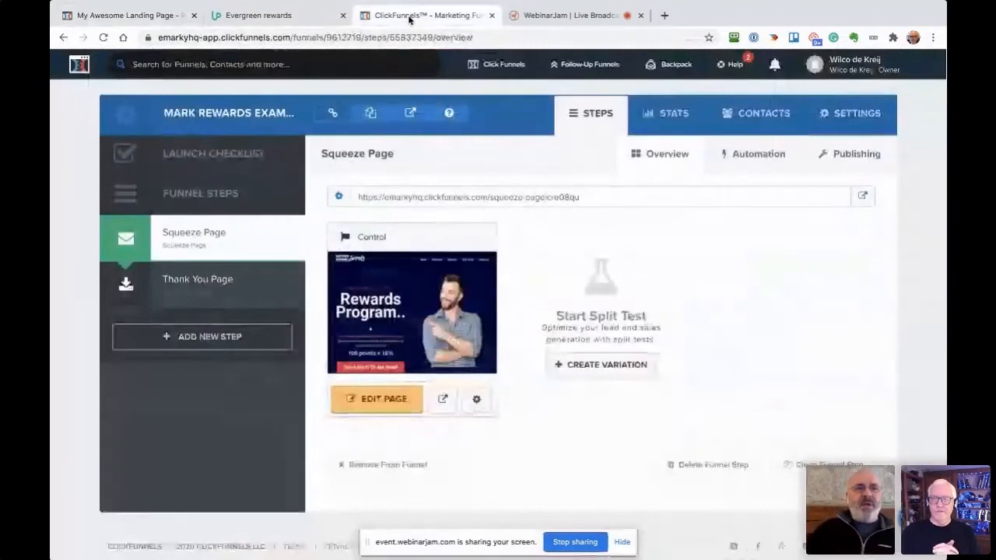
{"action": "left_click", "coordinate": [131, 15]}
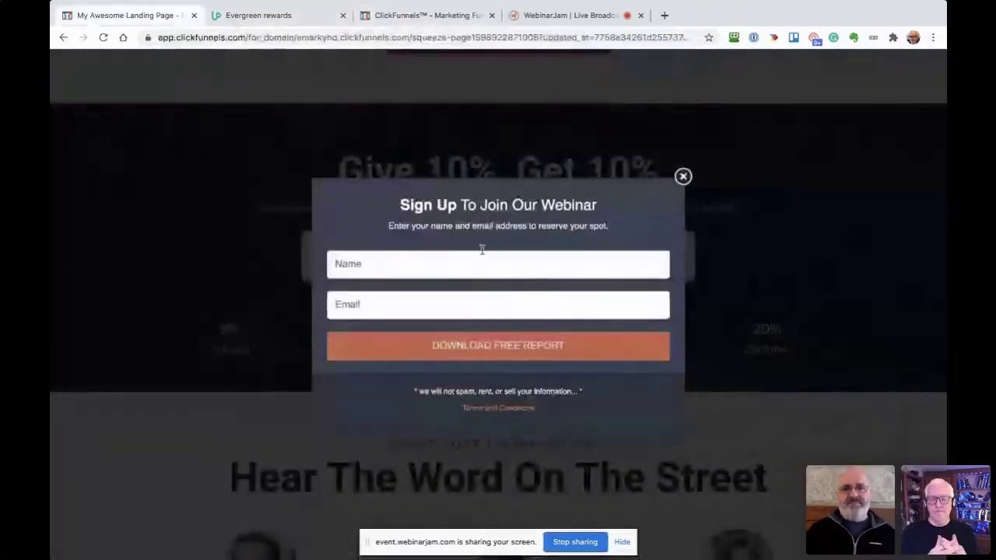
{"action": "left_click", "coordinate": [259, 15]}
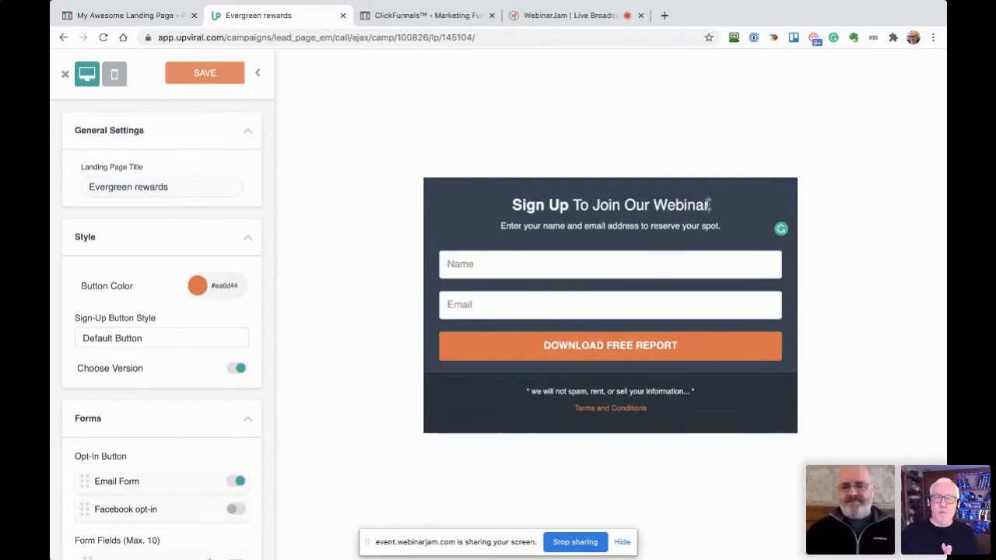
Step: Change the heading to 'Sign Up To Join Our Rewards' and trim the subtitle's ending
{"action": "key", "text": "BackSpace"}
{"action": "key", "text": "BackSpace"}
{"action": "key", "text": "BackSpace"}
{"action": "key", "text": "BackSpace"}
{"action": "key", "text": "BackSpace"}
{"action": "key", "text": "BackSpace"}
{"action": "key", "text": "BackSpace"}
{"action": "key", "text": "BackSpace"}
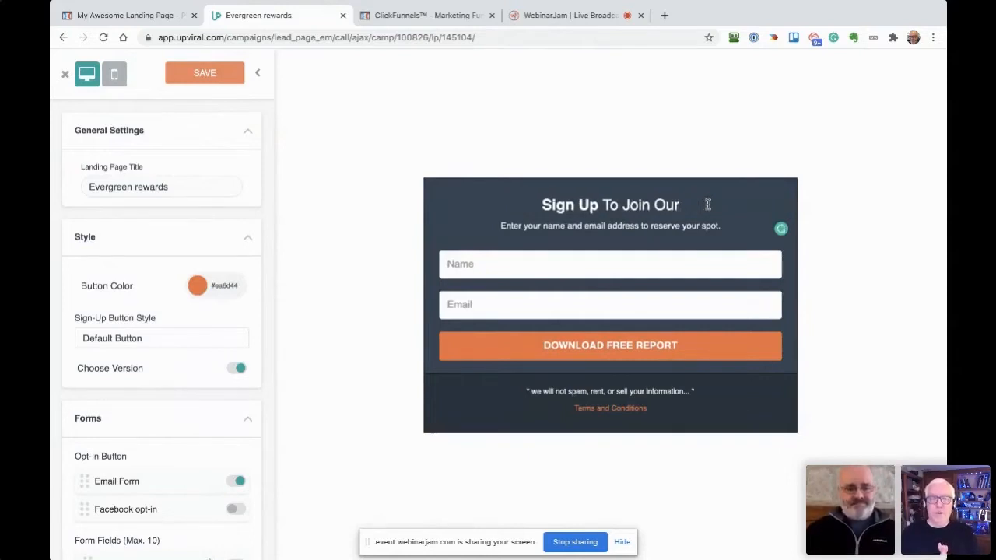
{"action": "type", "text": "Rewards"}
{"action": "left_click_drag", "start_coordinate": [719, 225], "coordinate": [641, 225]}
{"action": "key", "text": "BackSpace"}
{"action": "type", "text": "best"}
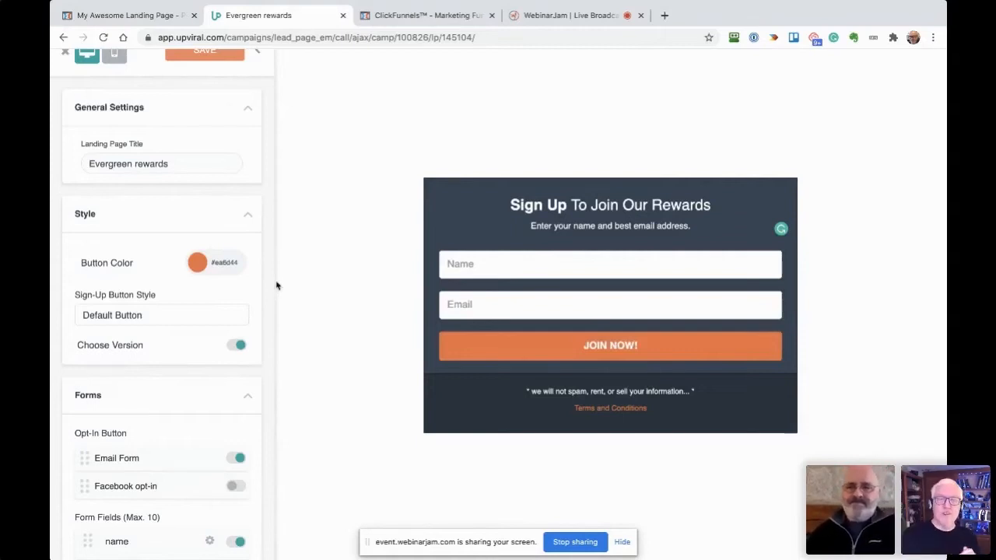
Step: Rename the Email field placeholder to 'Best Email' and update the form
{"action": "left_click", "coordinate": [483, 270]}
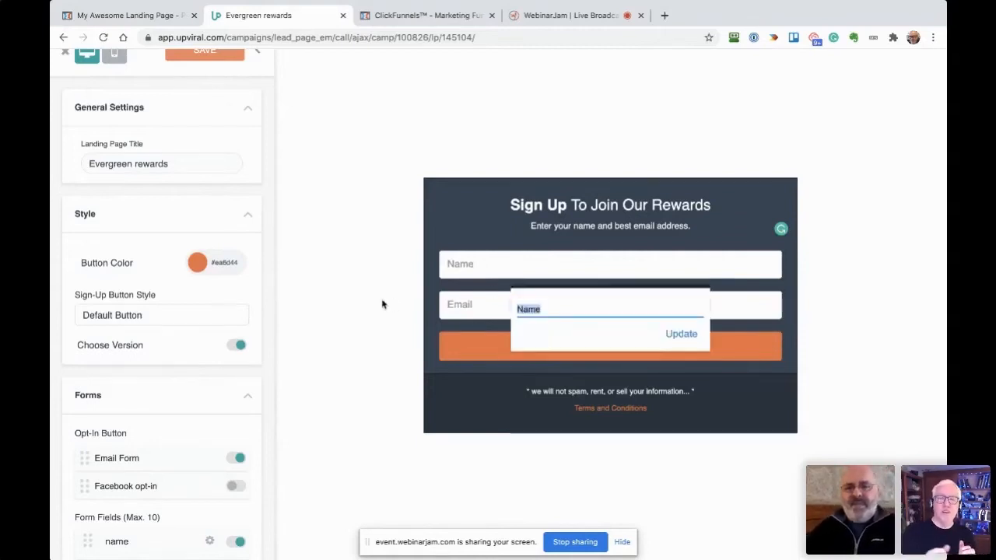
{"action": "left_click", "coordinate": [467, 304]}
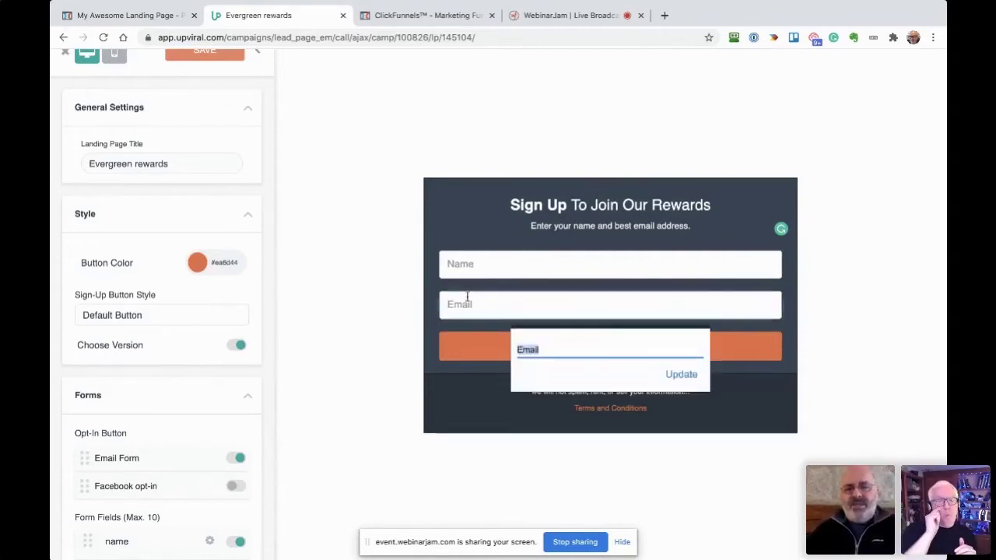
{"action": "left_click", "coordinate": [518, 349]}
{"action": "type", "text": "Best"}
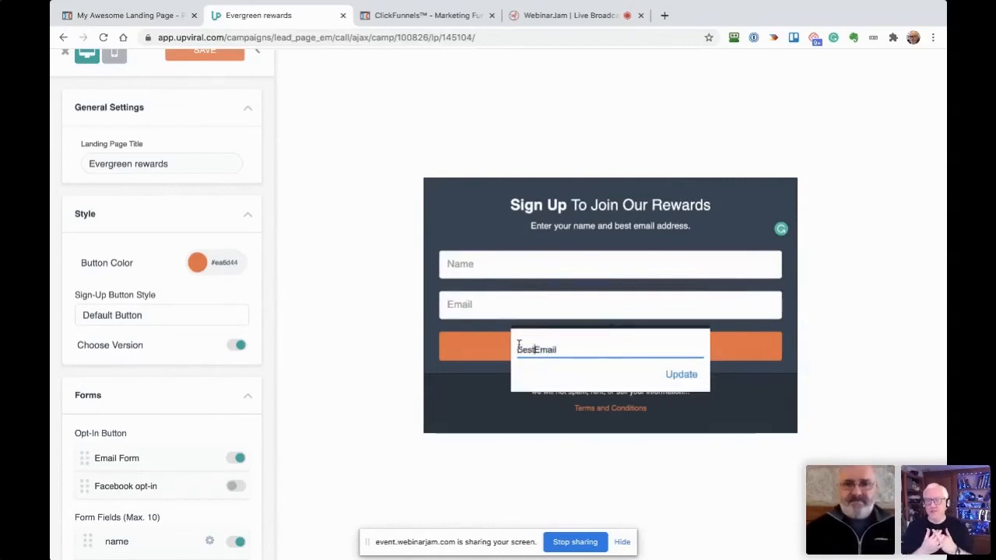
{"action": "left_click", "coordinate": [681, 374]}
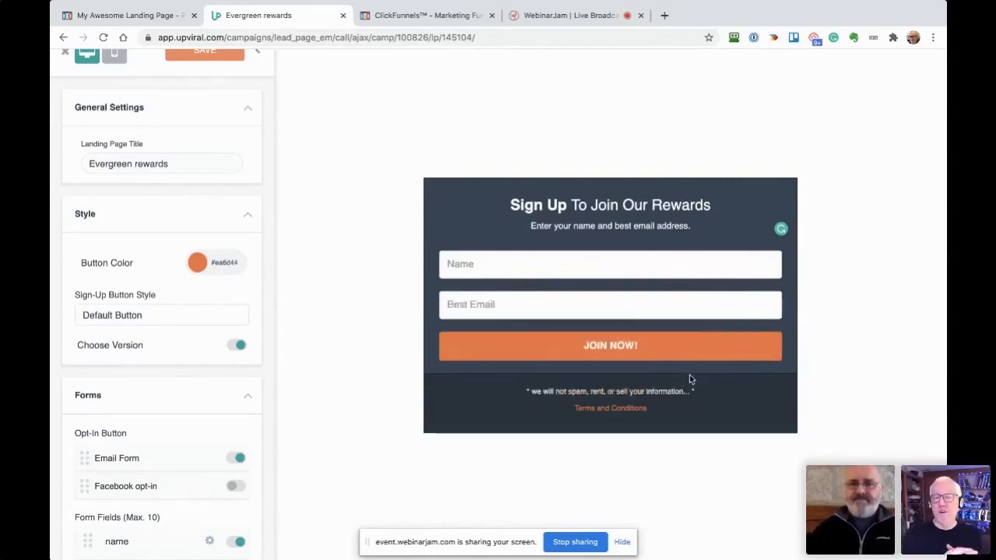
{"action": "scroll", "coordinate": [877, 360], "scroll_direction": "down", "scroll_amount": 1}
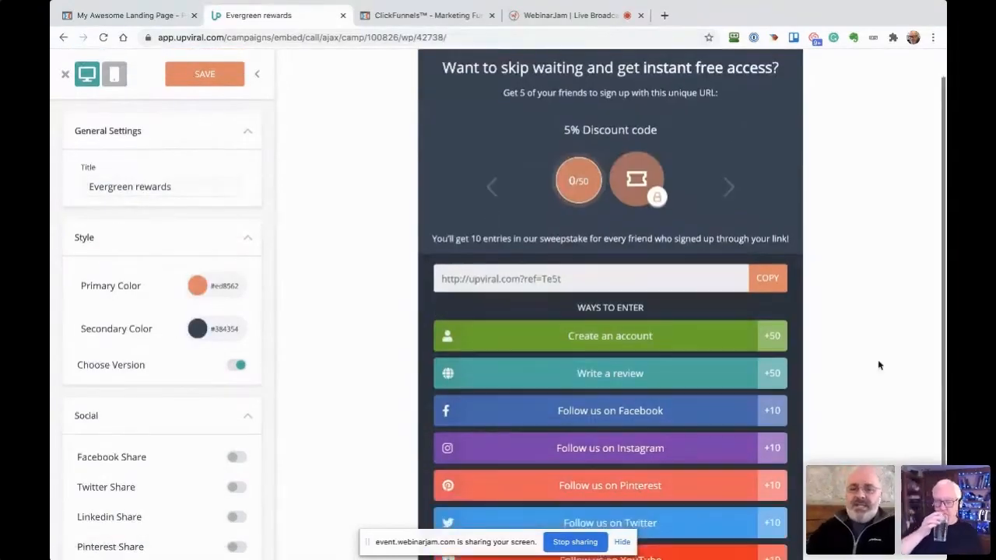
{"action": "scroll", "coordinate": [878, 359], "scroll_direction": "down", "scroll_amount": 3}
{"action": "scroll", "coordinate": [257, 350], "scroll_direction": "down", "scroll_amount": 5}
{"action": "scroll", "coordinate": [266, 362], "scroll_direction": "down", "scroll_amount": 3}
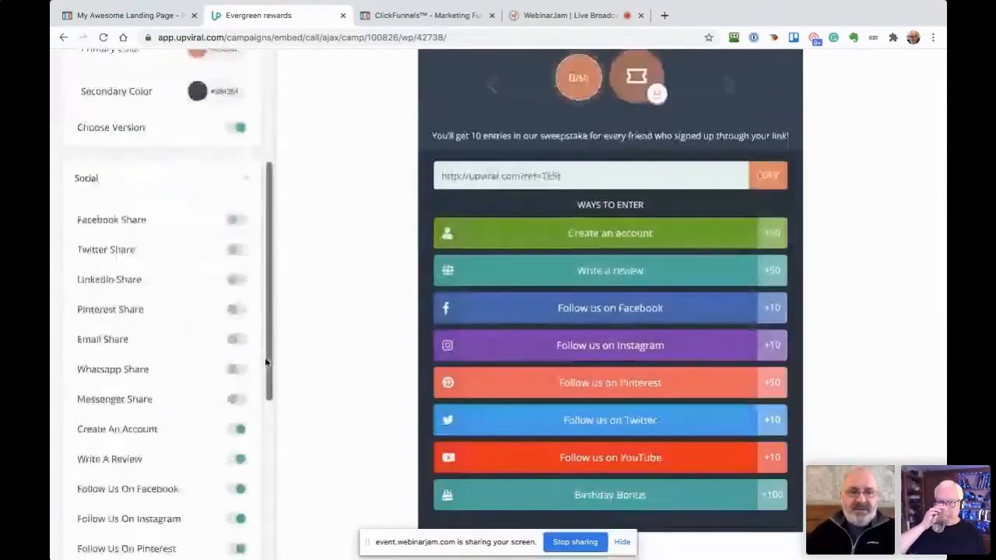
{"action": "scroll", "coordinate": [266, 361], "scroll_direction": "down", "scroll_amount": 1}
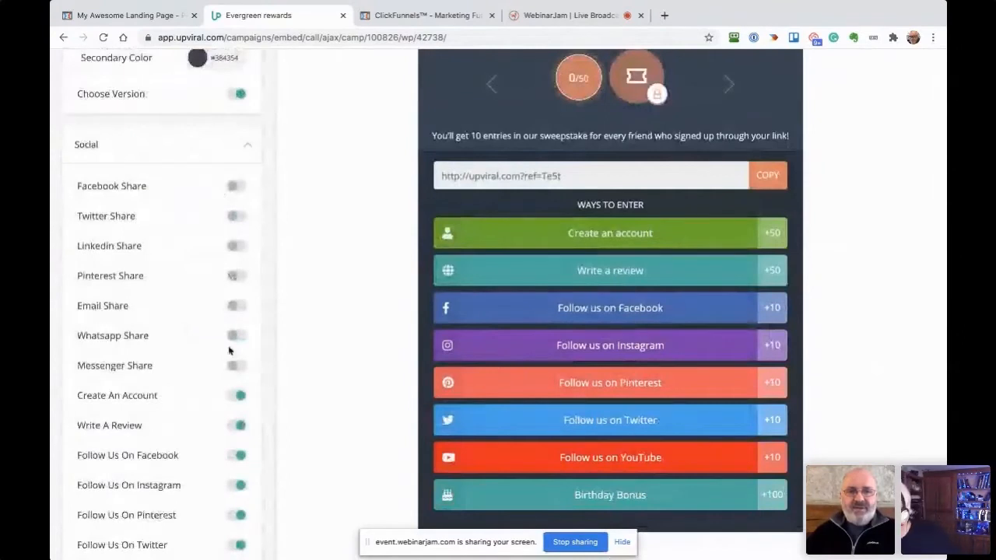
{"action": "scroll", "coordinate": [230, 350], "scroll_direction": "down", "scroll_amount": 2}
{"action": "scroll", "coordinate": [229, 350], "scroll_direction": "down", "scroll_amount": 2}
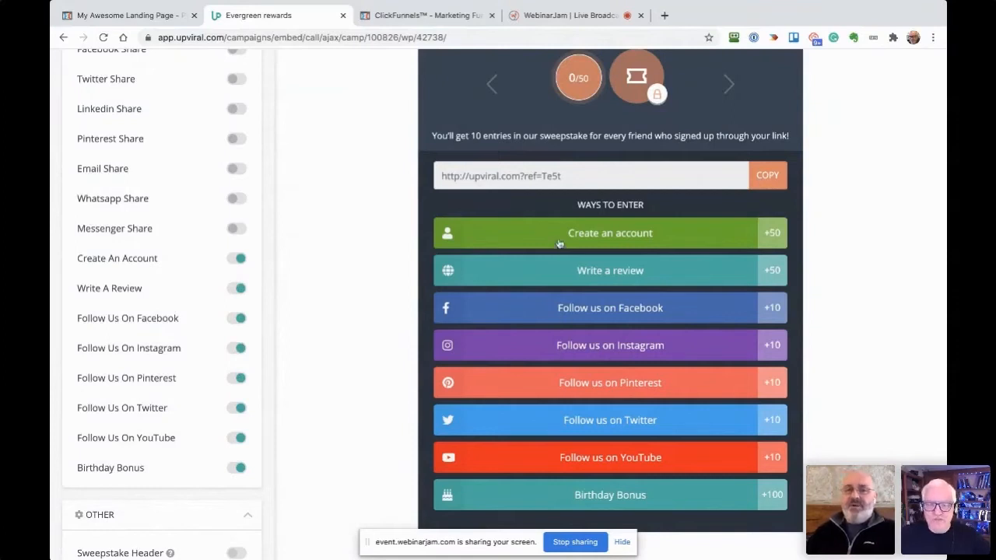
{"action": "scroll", "coordinate": [558, 243], "scroll_direction": "up", "scroll_amount": 5}
{"action": "scroll", "coordinate": [373, 347], "scroll_direction": "up", "scroll_amount": 3}
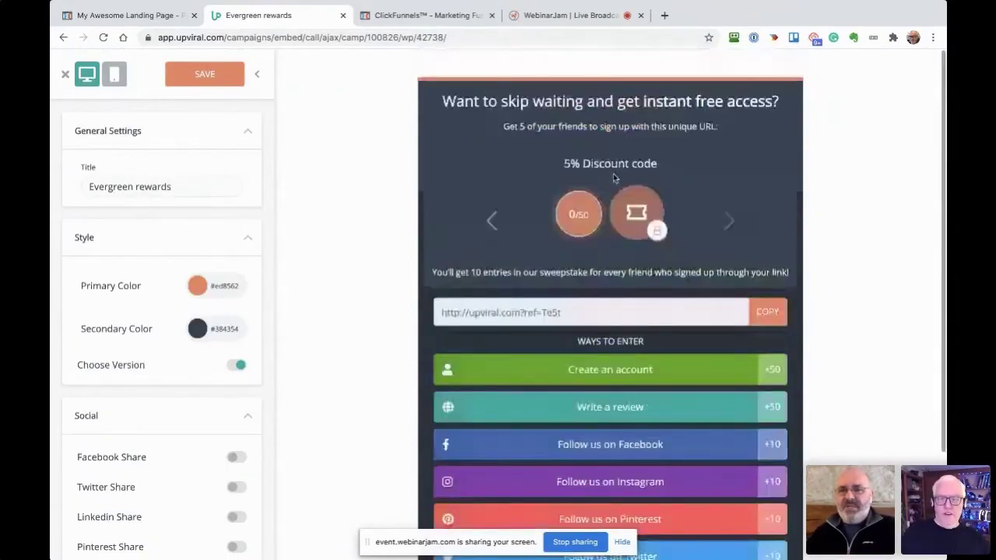
Step: Browse the reward carousel through the 5%, 10% and 20% discount tiers
{"action": "left_click", "coordinate": [728, 220]}
{"action": "left_click", "coordinate": [726, 223]}
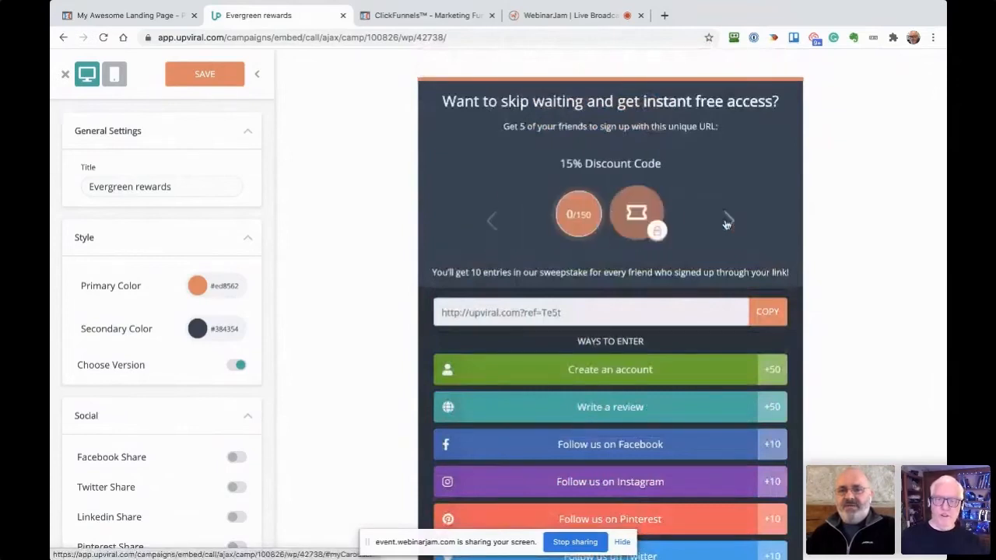
{"action": "left_click", "coordinate": [726, 222]}
{"action": "left_click", "coordinate": [492, 220]}
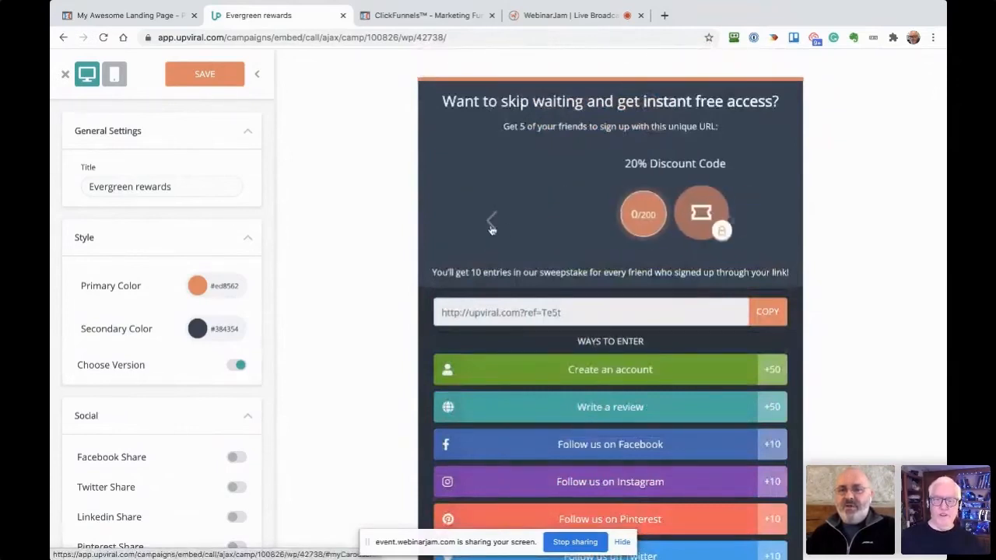
Step: Shorten the line under the carousel to end 'get your next discount!' and save the widget
{"action": "double_click", "coordinate": [589, 102]}
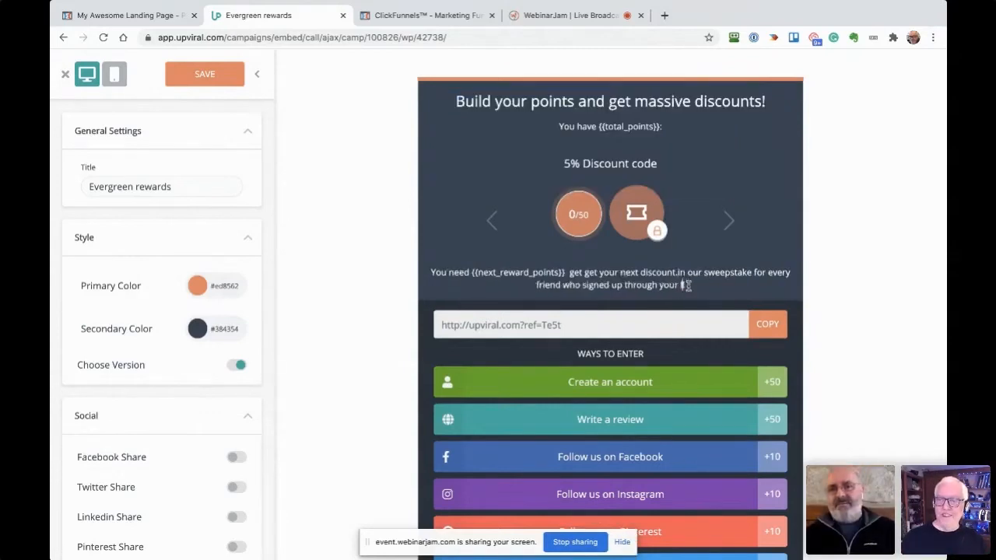
{"action": "key", "text": "BackSpace"}
{"action": "key", "text": "BackSpace"}
{"action": "key", "text": "BackSpace"}
{"action": "key", "text": "BackSpace"}
{"action": "key", "text": "BackSpace"}
{"action": "key", "text": "BackSpace"}
{"action": "key", "text": "BackSpace"}
{"action": "key", "text": "BackSpace"}
{"action": "key", "text": "BackSpace"}
{"action": "key", "text": "BackSpace"}
{"action": "key", "text": "BackSpace"}
{"action": "key", "text": "BackSpace"}
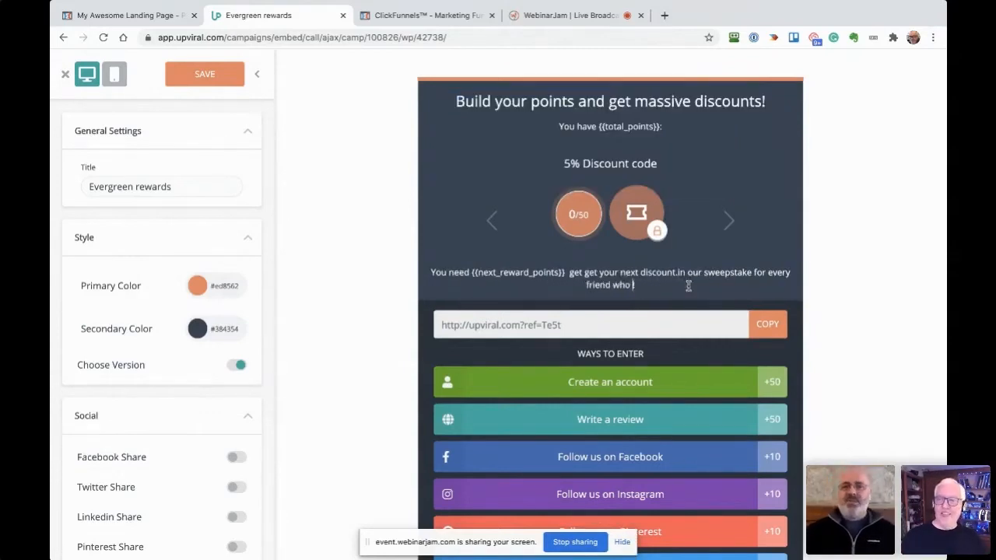
{"action": "key", "text": "BackSpace"}
{"action": "key", "text": "BackSpace"}
{"action": "key", "text": "BackSpace"}
{"action": "key", "text": "BackSpace"}
{"action": "key", "text": "BackSpace"}
{"action": "key", "text": "BackSpace"}
{"action": "key", "text": "BackSpace"}
{"action": "key", "text": "BackSpace"}
{"action": "key", "text": "BackSpace"}
{"action": "key", "text": "BackSpace"}
{"action": "key", "text": "BackSpace"}
{"action": "key", "text": "BackSpace"}
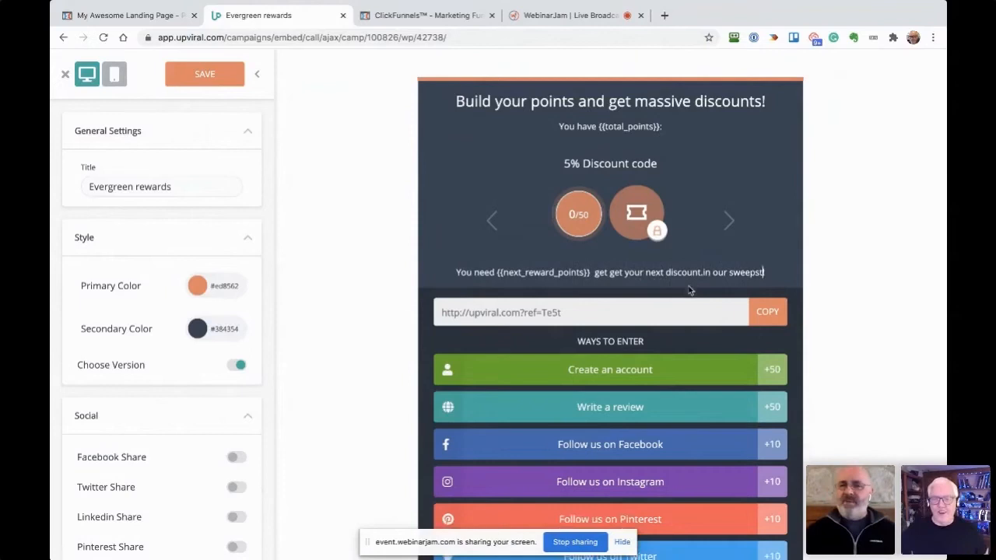
{"action": "key", "text": "BackSpace"}
{"action": "key", "text": "BackSpace"}
{"action": "key", "text": "BackSpace"}
{"action": "key", "text": "BackSpace"}
{"action": "key", "text": "BackSpace"}
{"action": "key", "text": "BackSpace"}
{"action": "key", "text": "BackSpace"}
{"action": "key", "text": "BackSpace"}
{"action": "key", "text": "BackSpace"}
{"action": "key", "text": "BackSpace"}
{"action": "key", "text": "BackSpace"}
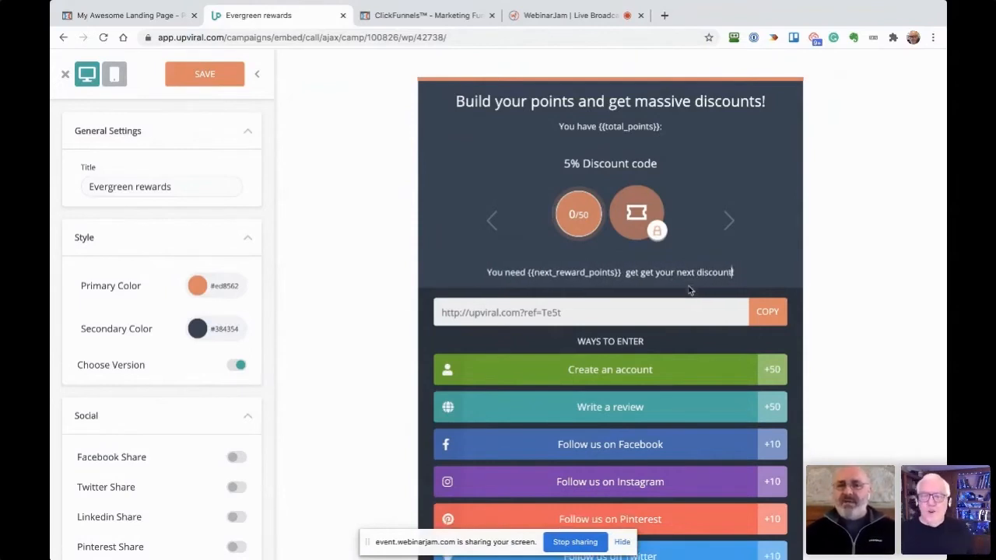
{"action": "type", "text": "!"}
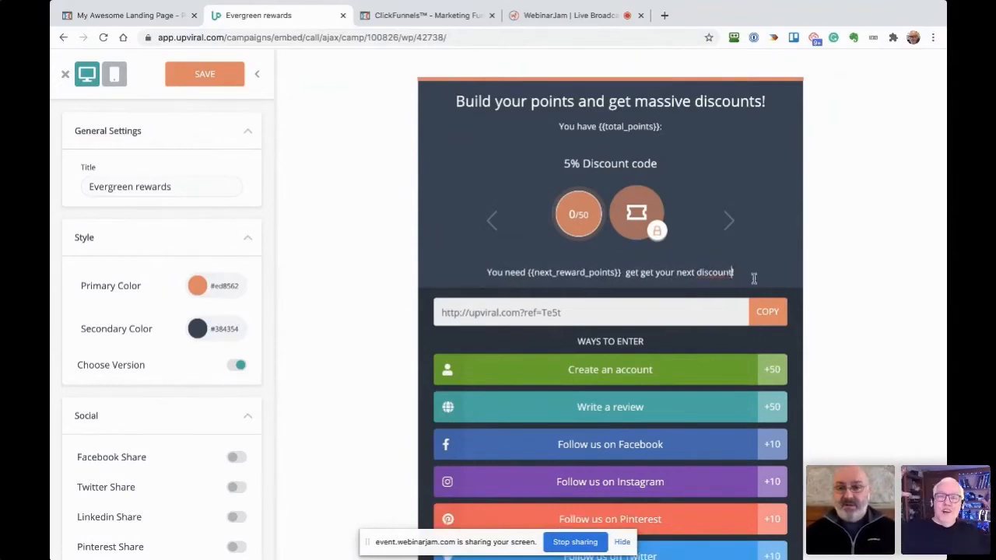
{"action": "left_click", "coordinate": [195, 74]}
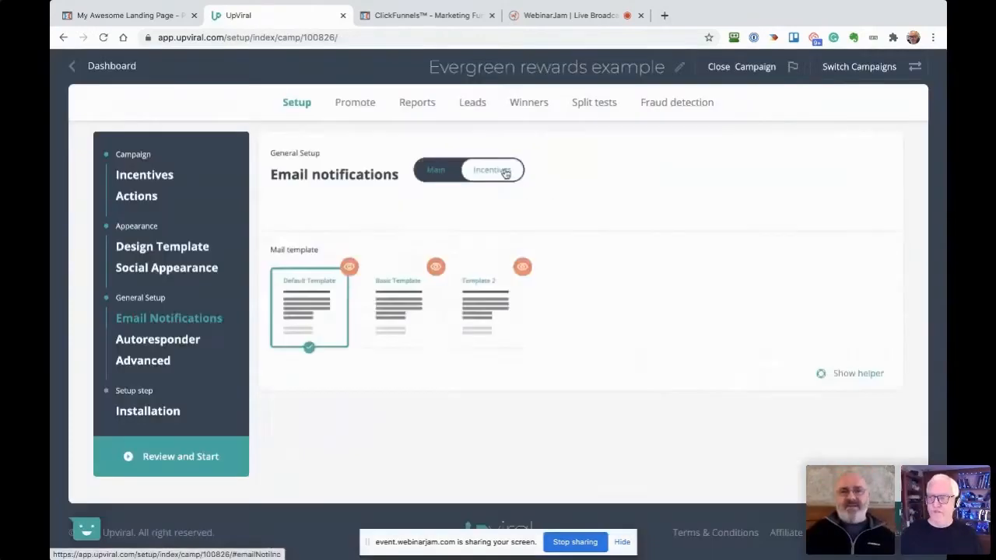
Step: Show the Incentives email notifications and open the 5% discount unlock email
{"action": "left_click", "coordinate": [506, 173]}
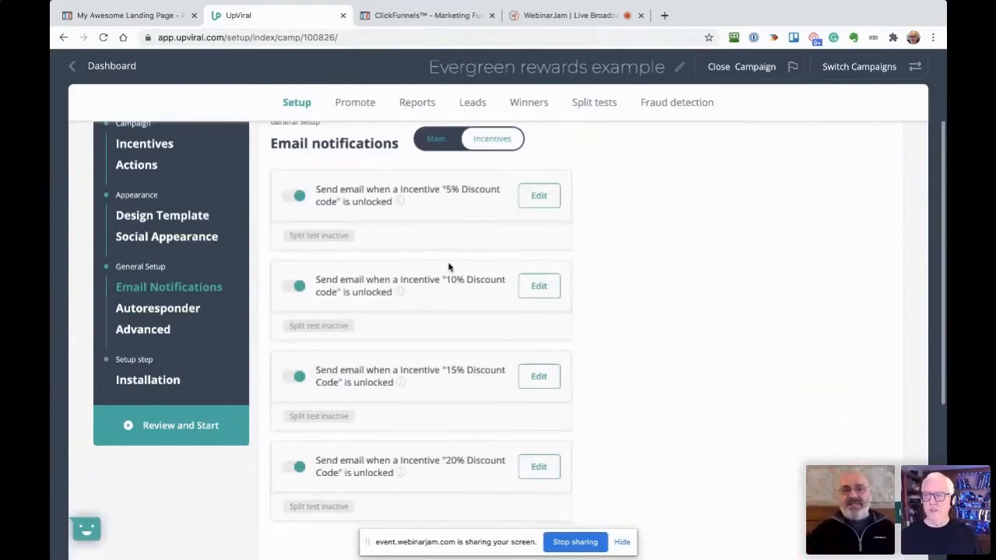
{"action": "scroll", "coordinate": [448, 267], "scroll_direction": "down", "scroll_amount": 5}
{"action": "scroll", "coordinate": [448, 266], "scroll_direction": "up", "scroll_amount": 2}
{"action": "left_click", "coordinate": [538, 251]}
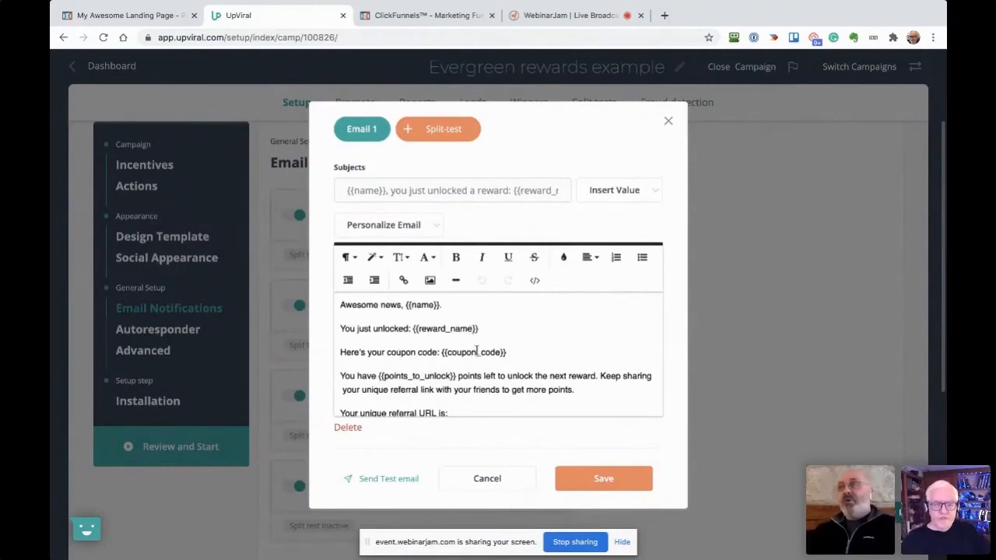
{"action": "scroll", "coordinate": [476, 352], "scroll_direction": "down", "scroll_amount": 3}
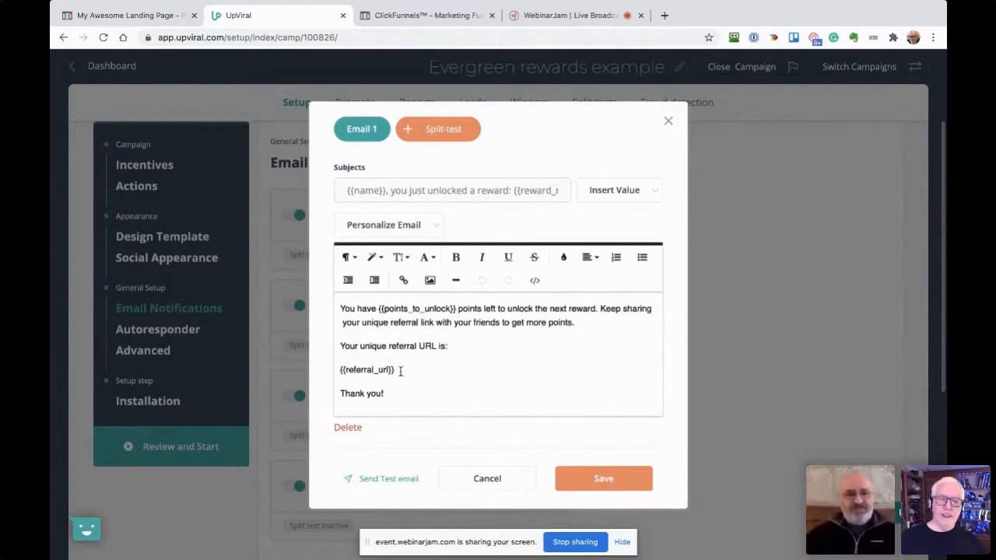
Step: Review the Personalize Email values in the body editor and close without changes
{"action": "left_click", "coordinate": [474, 345]}
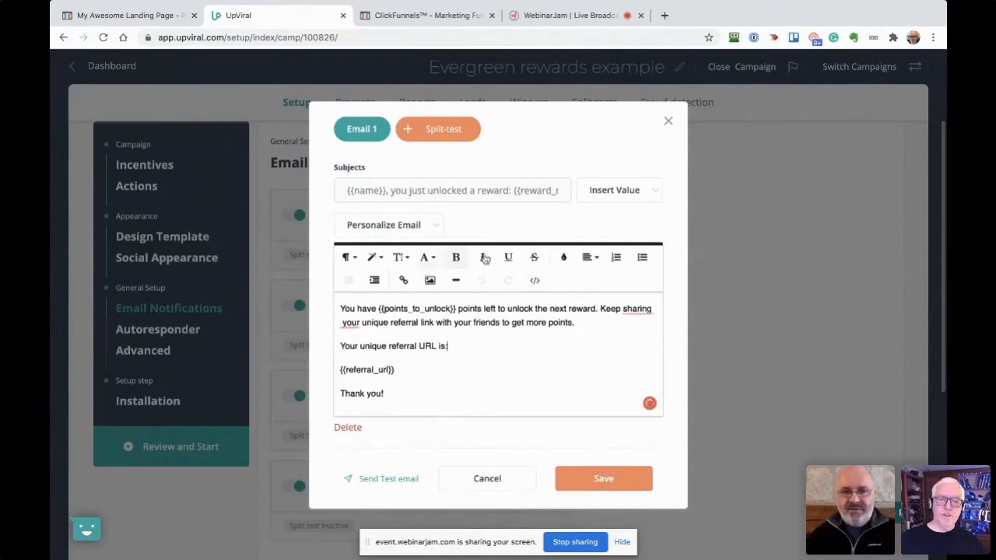
{"action": "left_click", "coordinate": [437, 225]}
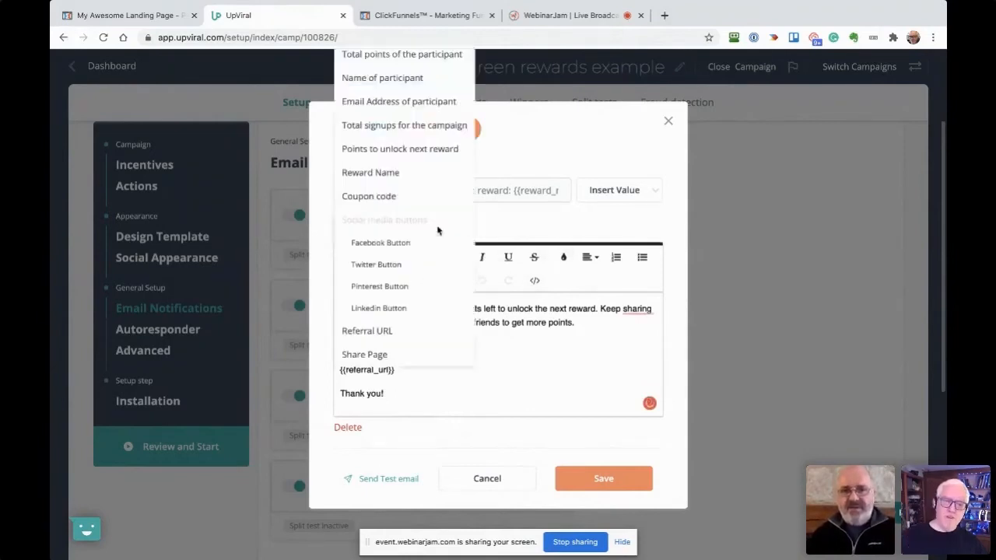
{"action": "scroll", "coordinate": [431, 194], "scroll_direction": "up", "scroll_amount": 1}
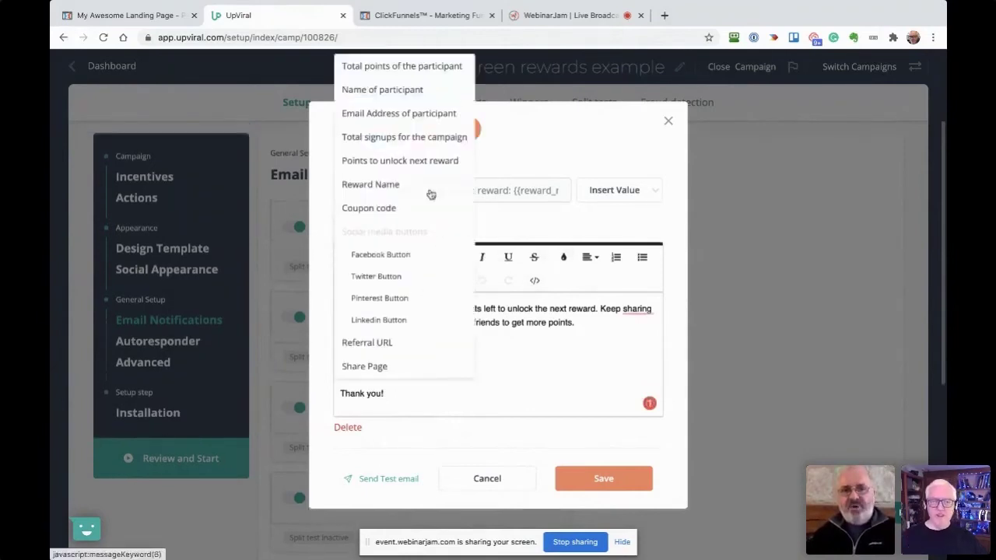
{"action": "left_click", "coordinate": [555, 234]}
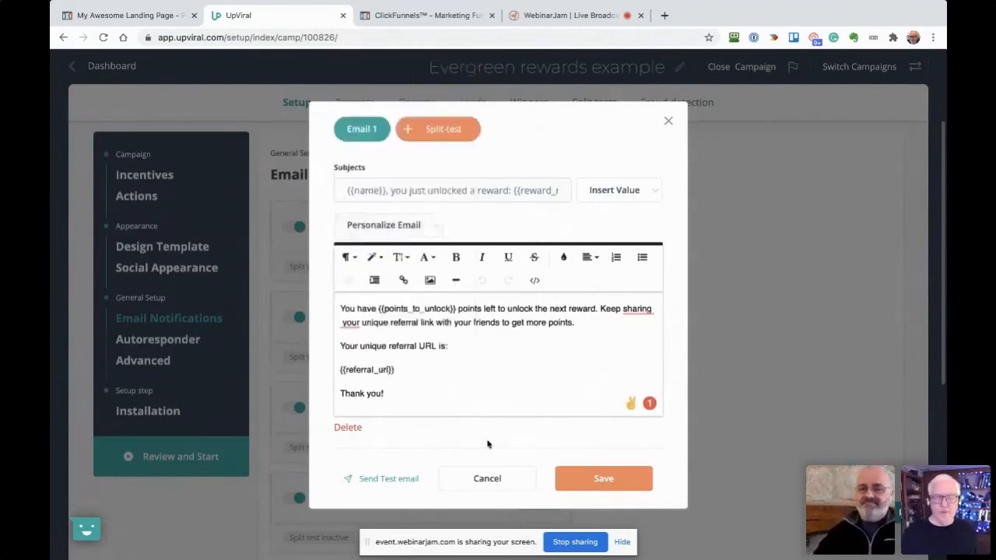
{"action": "left_click", "coordinate": [487, 479]}
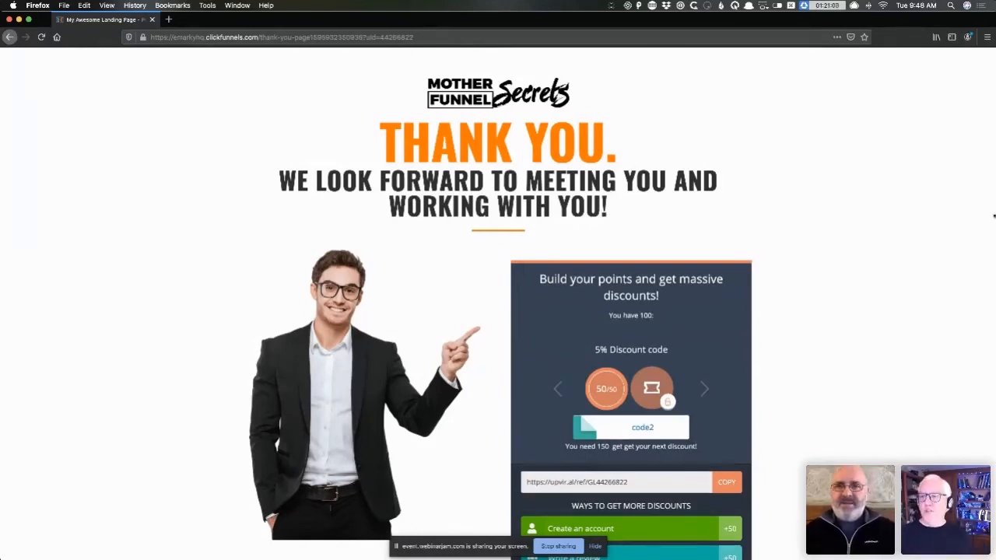
Step: Narrow the Firefox window so the thank-you page reflows to mobile width
{"action": "mouse_move", "coordinate": [415, 200]}
{"action": "left_mouse_down"}
{"action": "mouse_move", "coordinate": [269, 187]}
{"action": "mouse_move", "coordinate": [299, 199]}
{"action": "mouse_move", "coordinate": [322, 191]}
{"action": "left_mouse_up"}
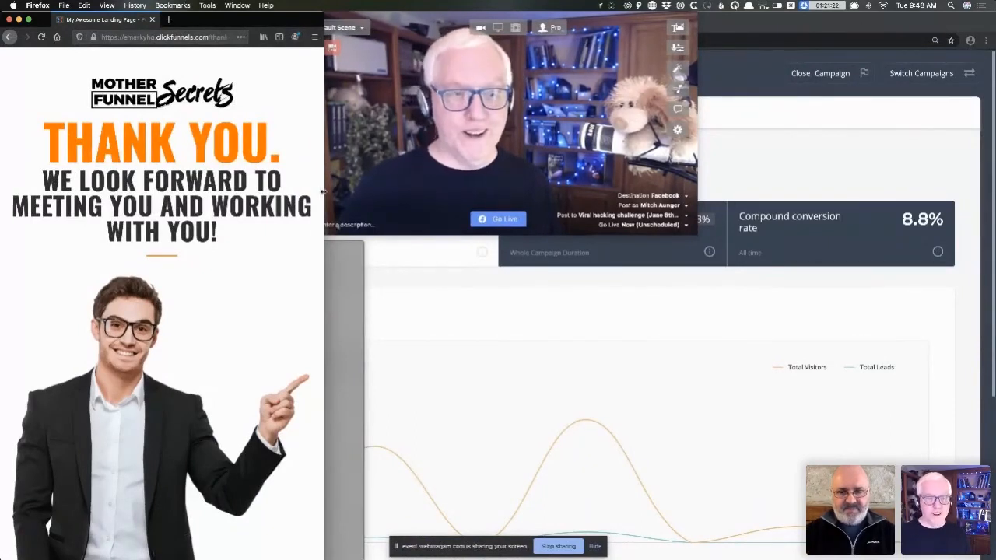
Step: Nudge the window edge to fine-tune the narrowed page width
{"action": "left_click_drag", "start_coordinate": [323, 191], "coordinate": [321, 191]}
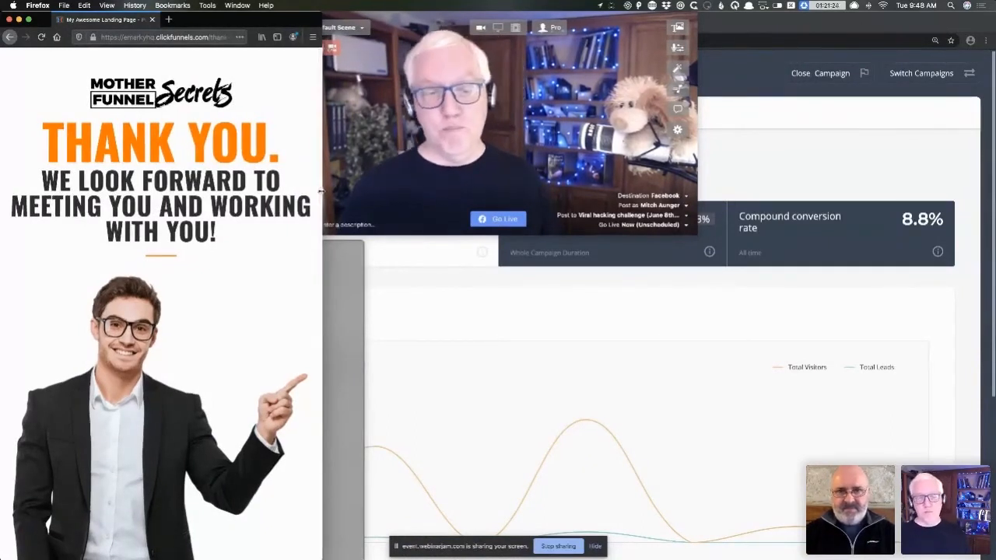